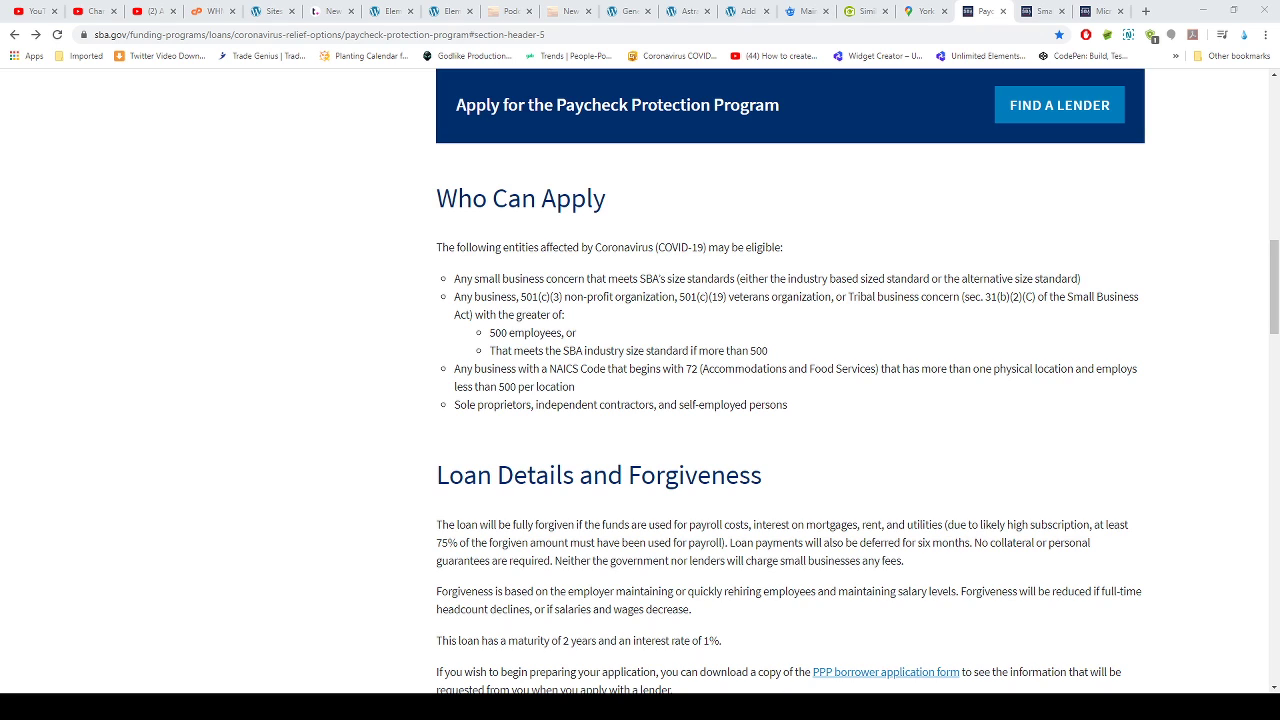
# - Search the SBA lender finder for eligible Paycheck Protection Program lenders near ZIP code 99203
pyautogui.scroll(-2, 386, 523)
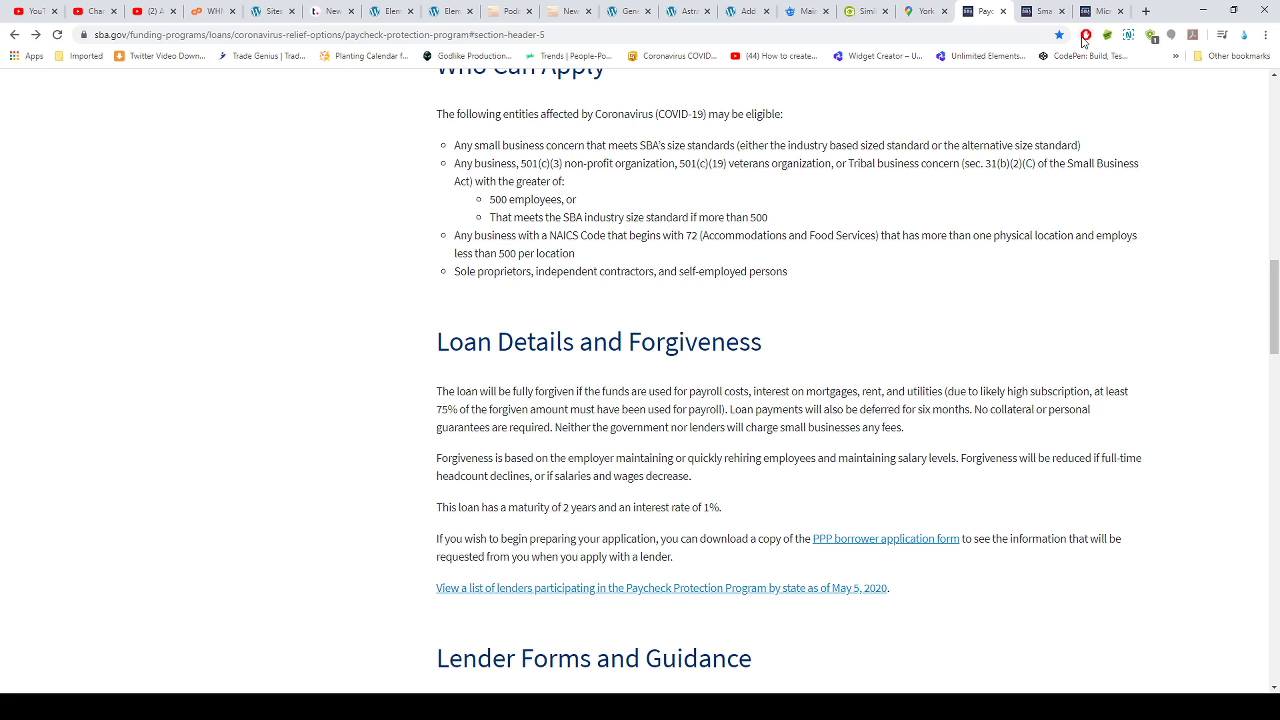
pyautogui.hotkey('ctrl', 'Tab')
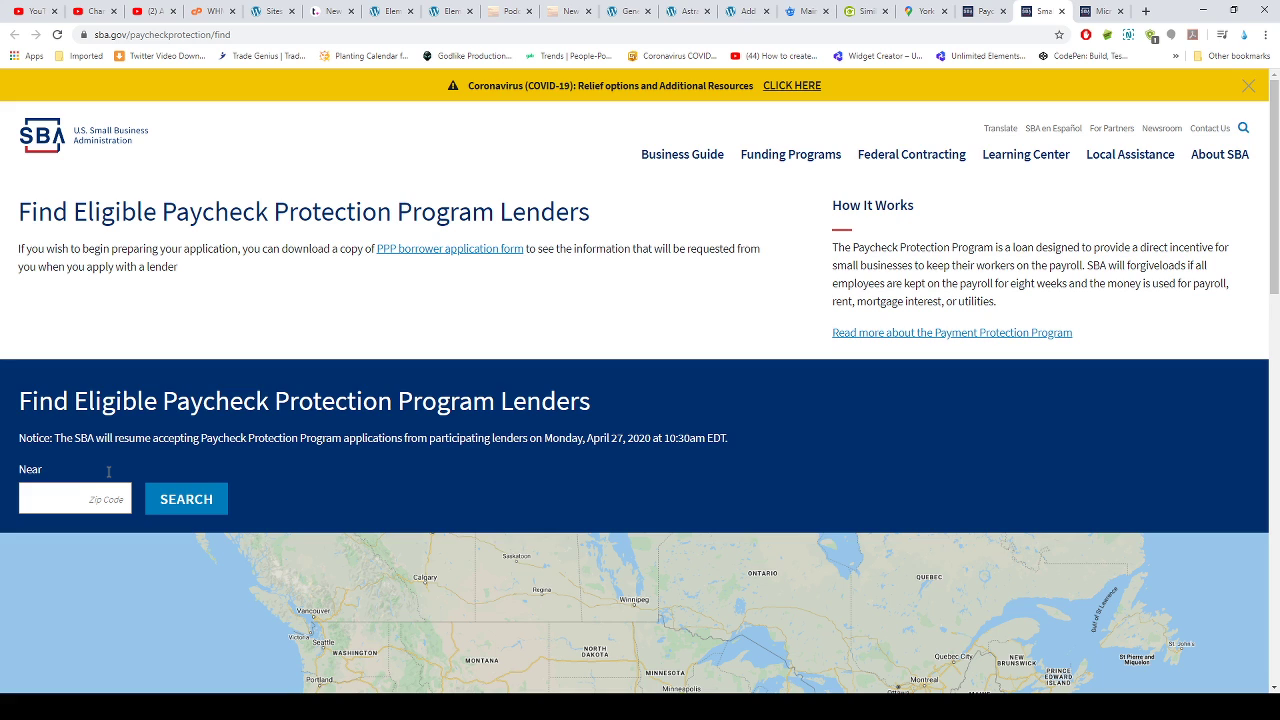
pyautogui.click(108, 471)
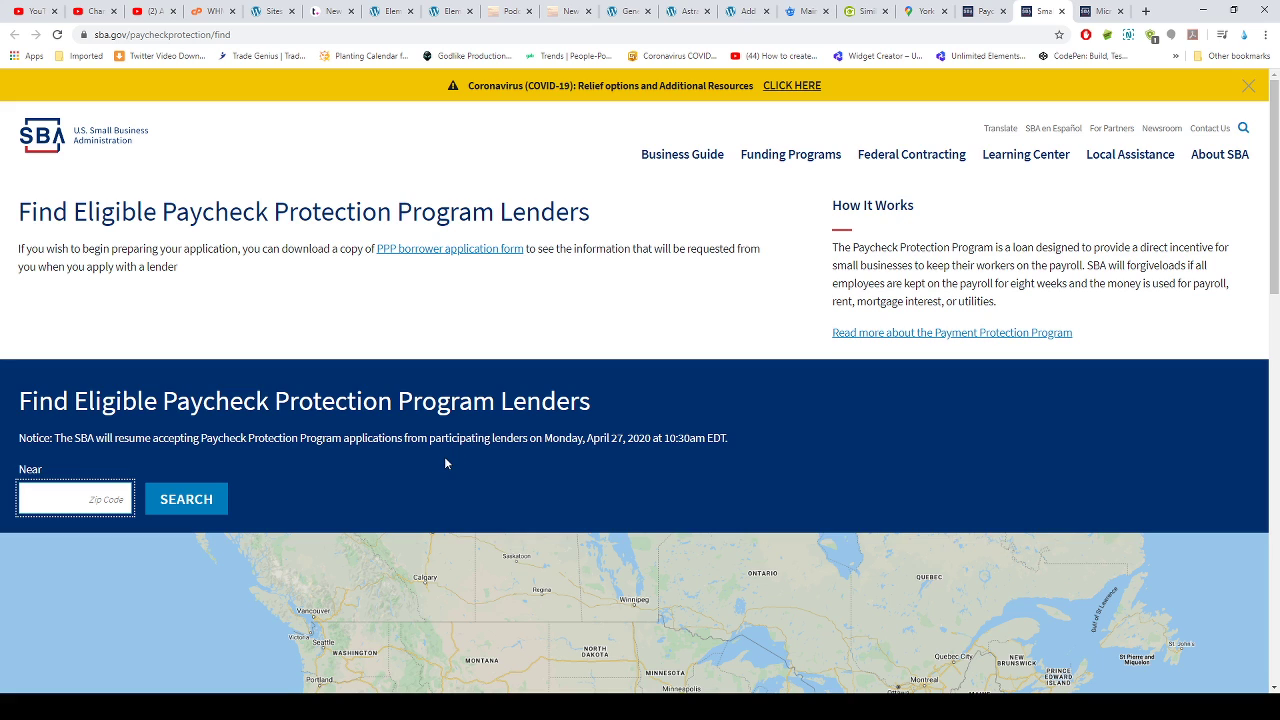
pyautogui.write('99')
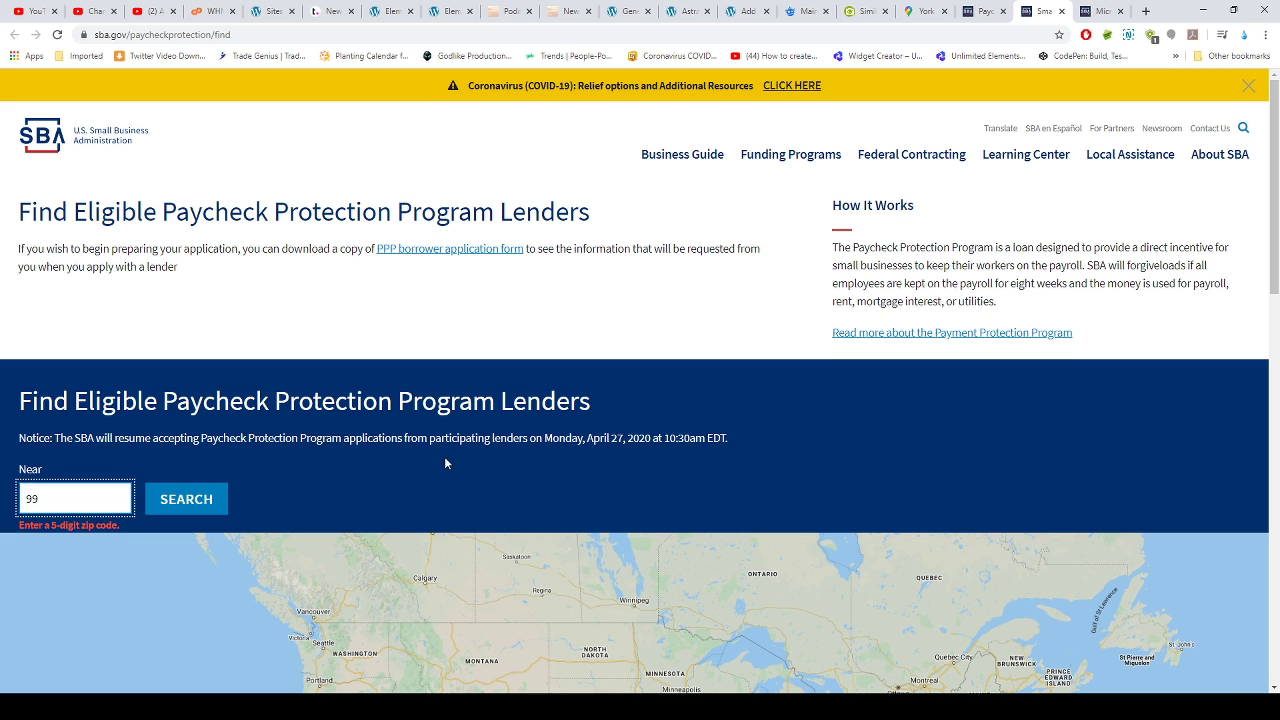
pyautogui.write('203')
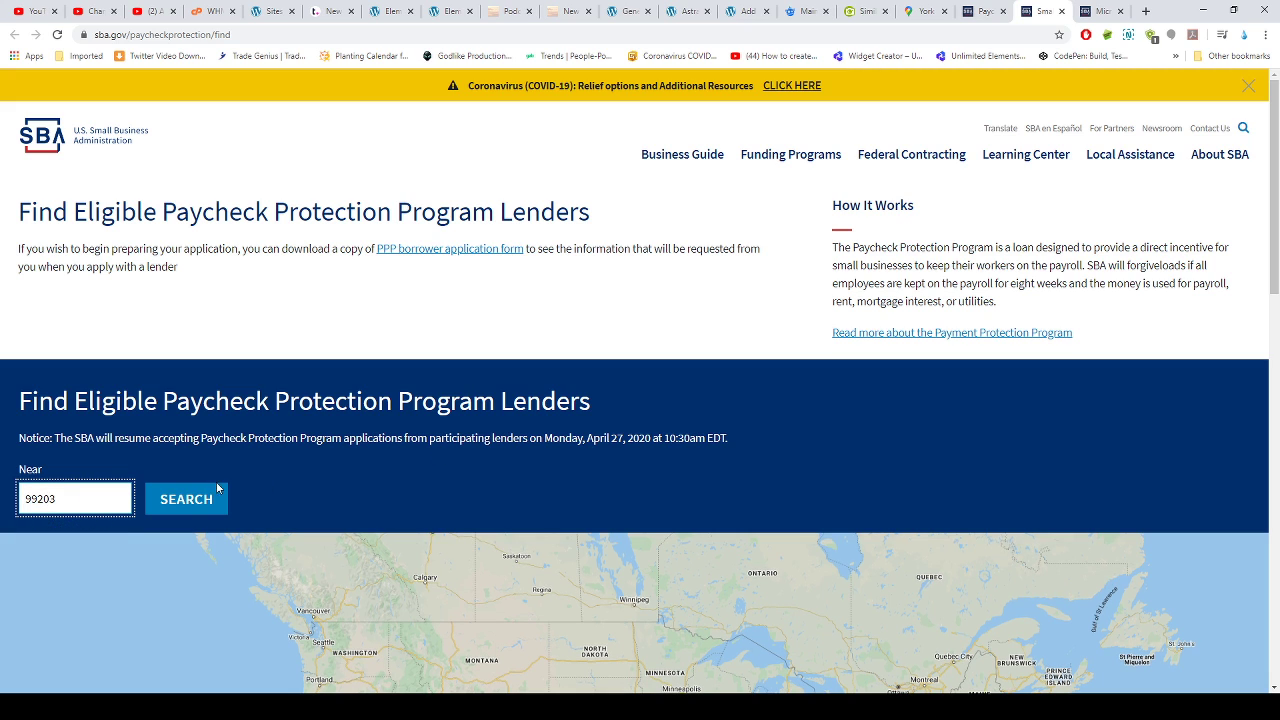
pyautogui.click(175, 509)
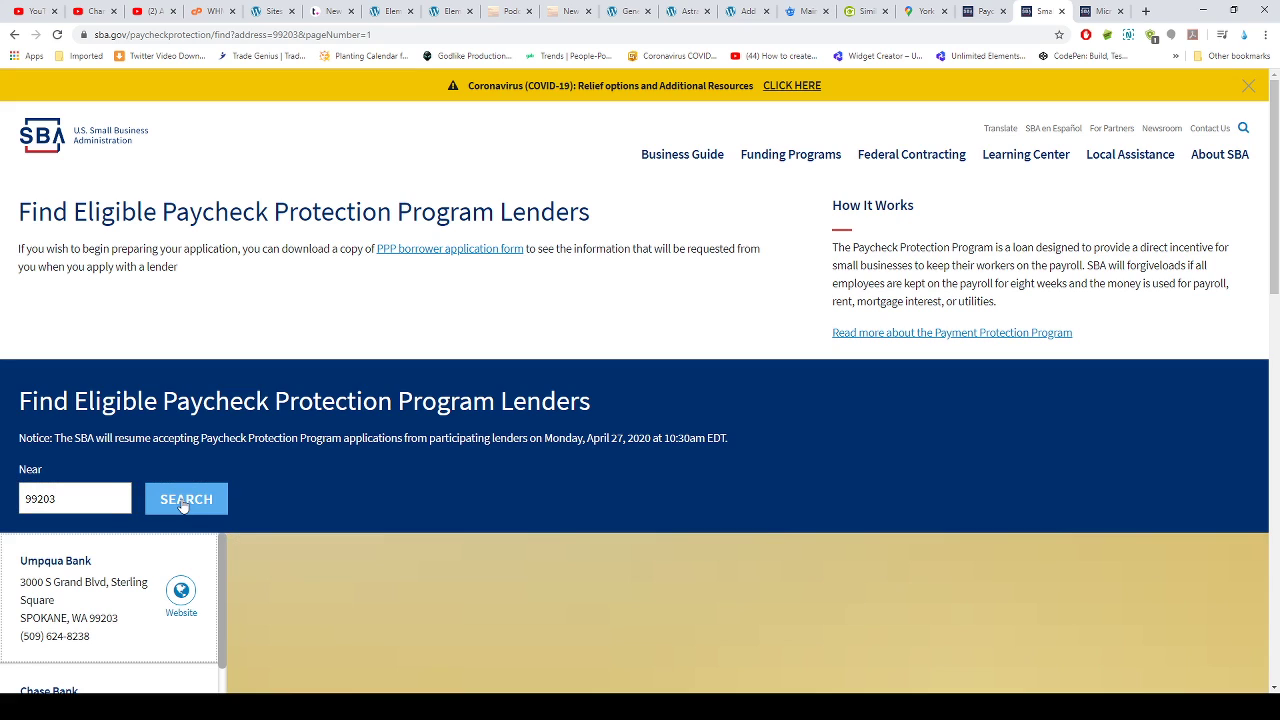
# - Look through the list of nearby Paycheck Protection Program lenders down to its end, along with their map locations
pyautogui.scroll(-2, 234, 514)
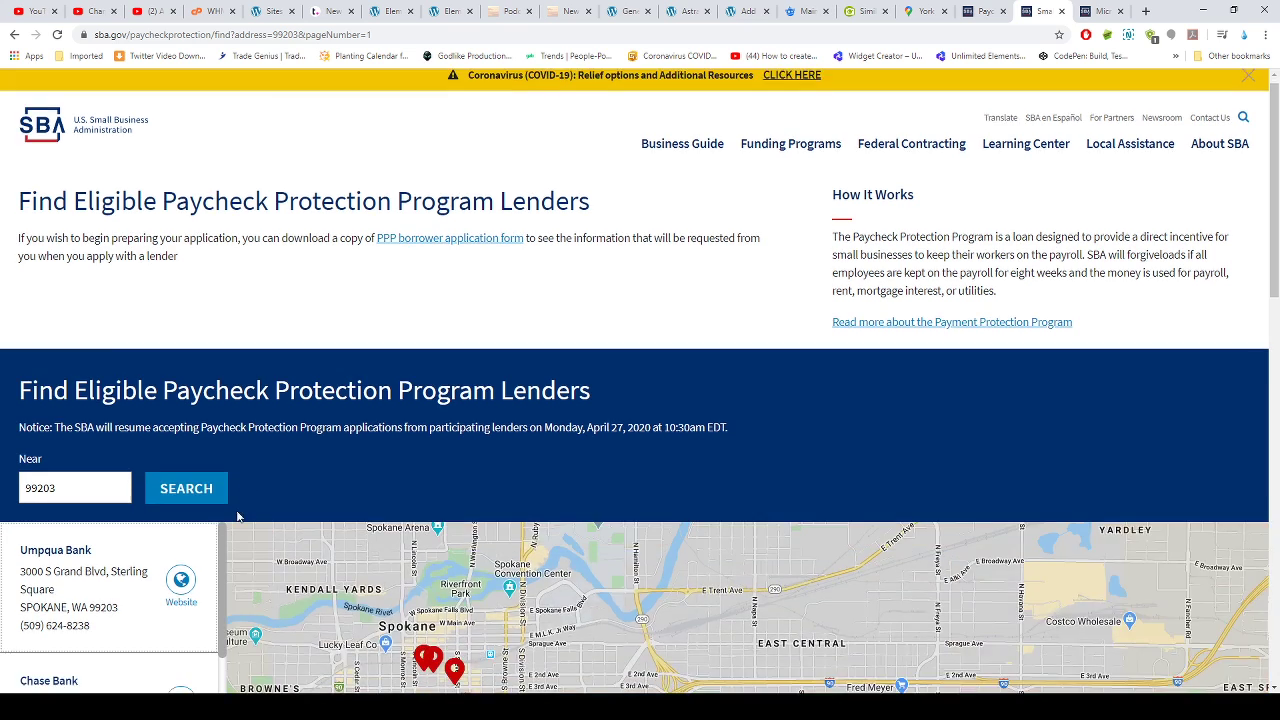
pyautogui.scroll(-1, 212, 533)
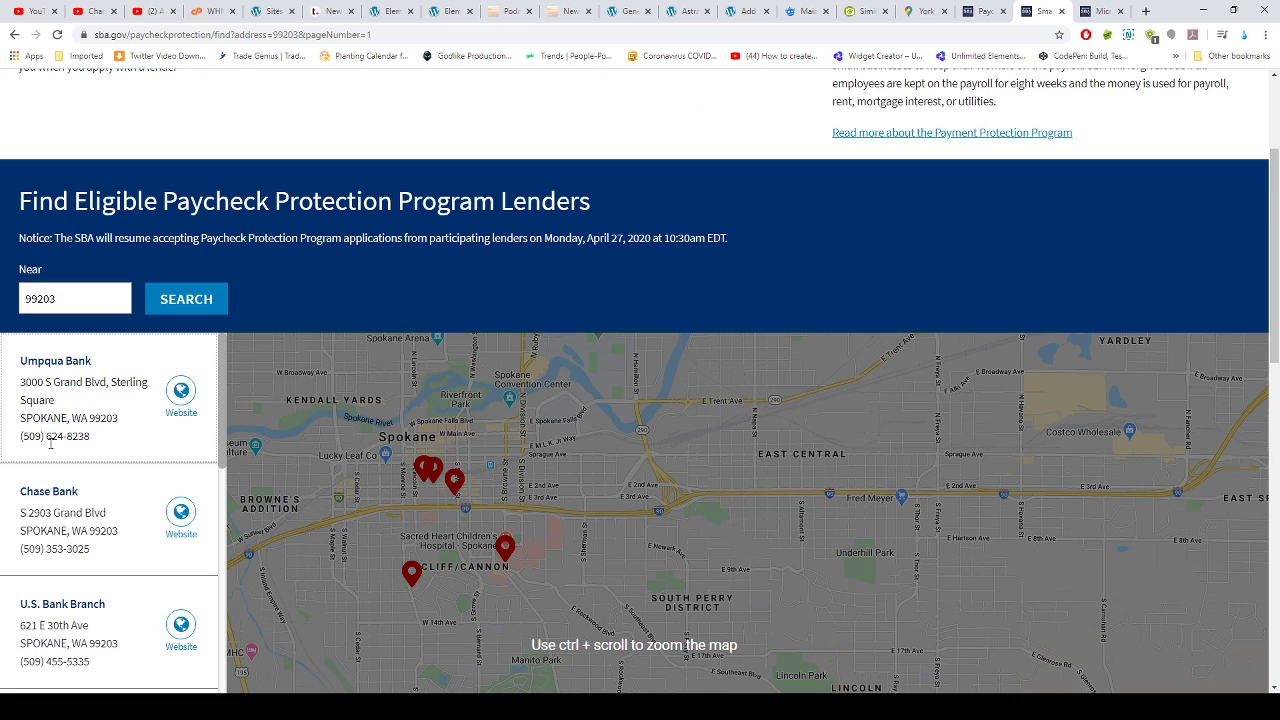
pyautogui.scroll(-5, 83, 541)
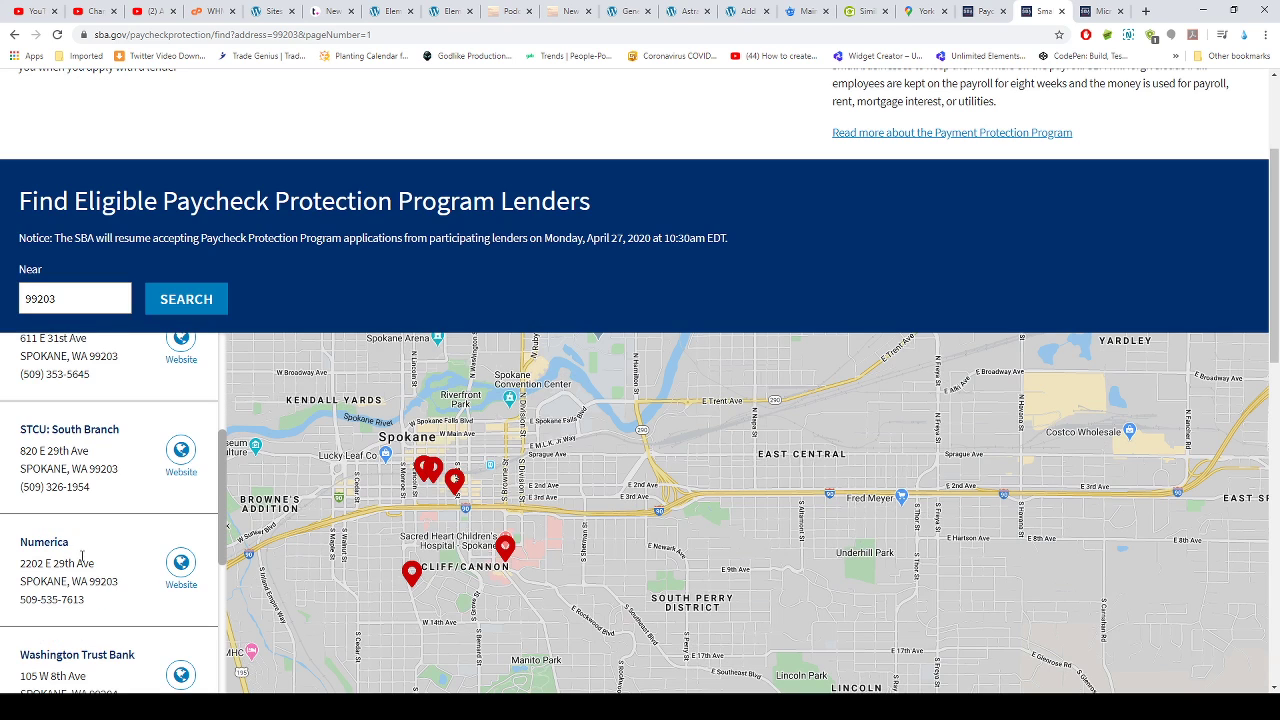
pyautogui.scroll(-5, 81, 557)
pyautogui.scroll(-5, 83, 563)
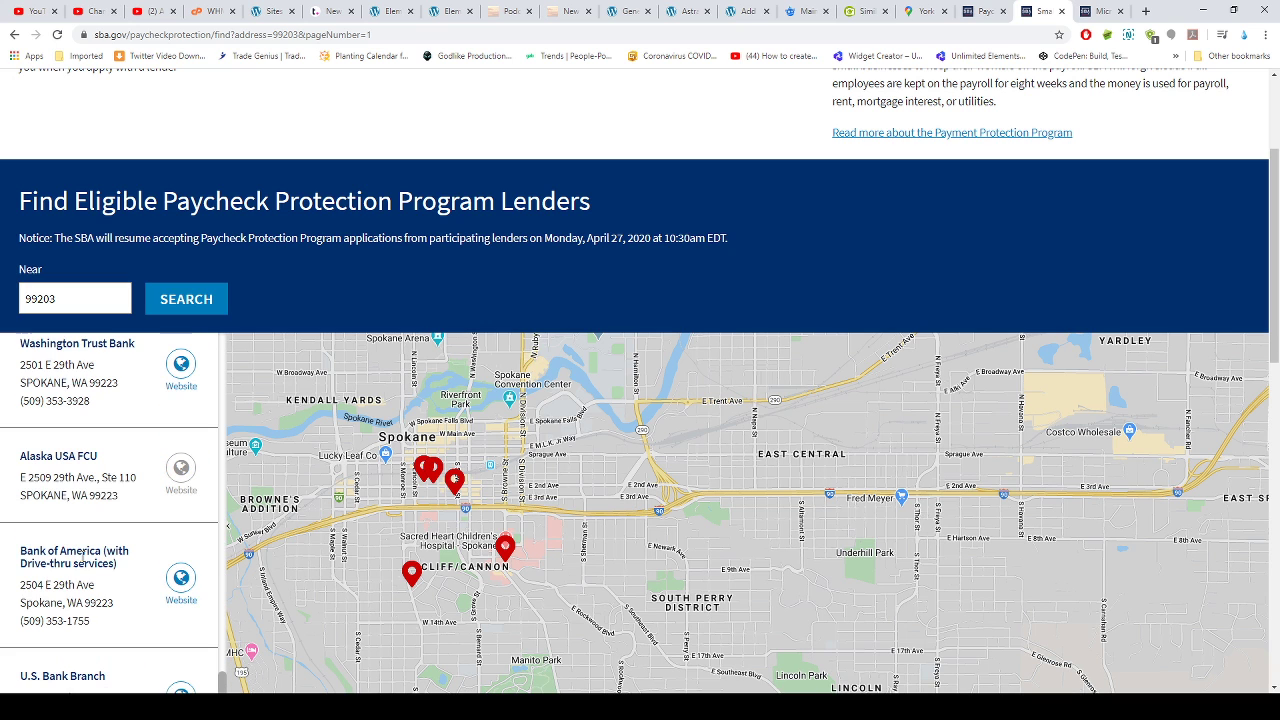
pyautogui.scroll(-2, 80, 551)
pyautogui.scroll(-1, 82, 557)
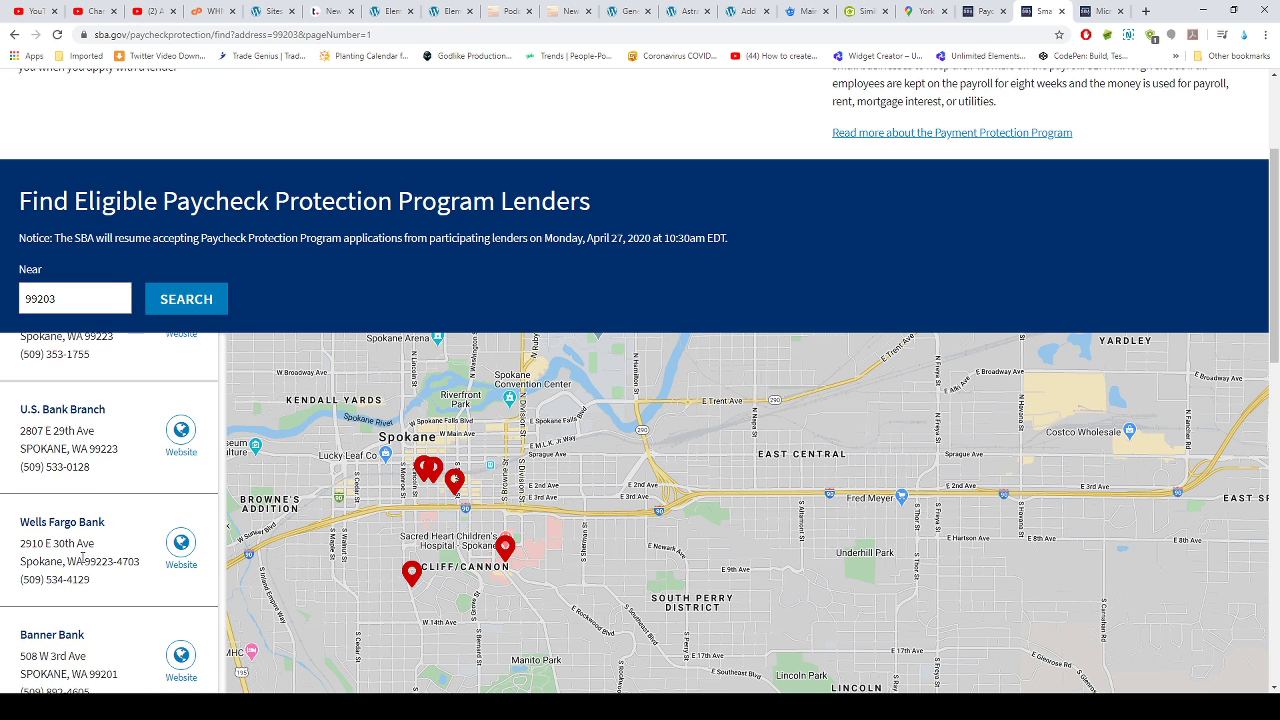
pyautogui.scroll(-5, 83, 560)
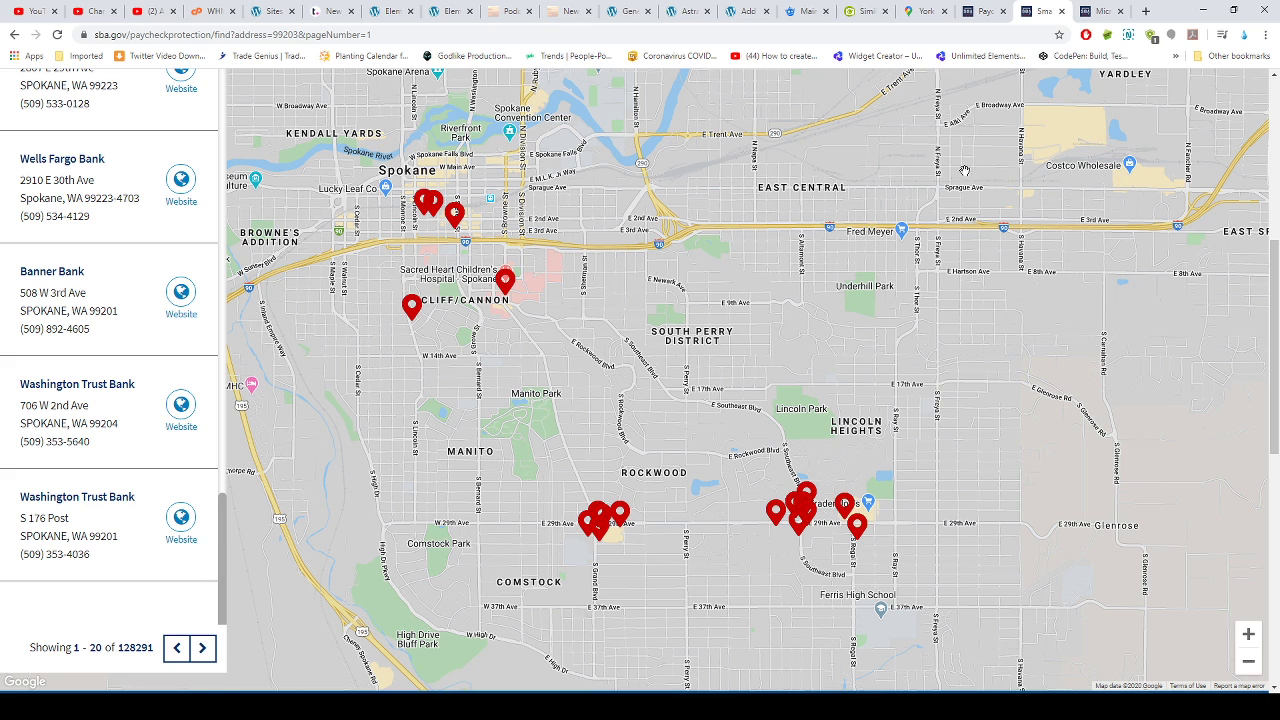
# - Switch to the PPP borrower application form PDF and skim all of its pages, from applicant details to the final legal notices
pyautogui.click(1101, 10)
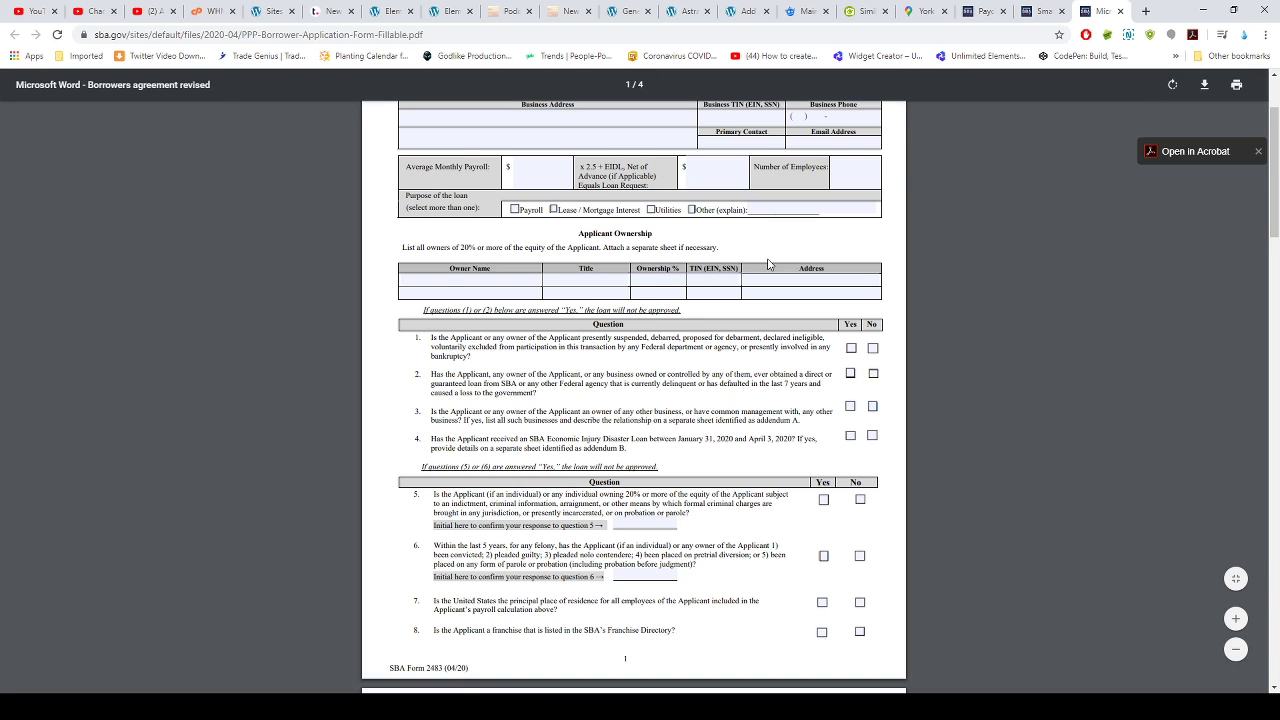
pyautogui.scroll(2, 768, 264)
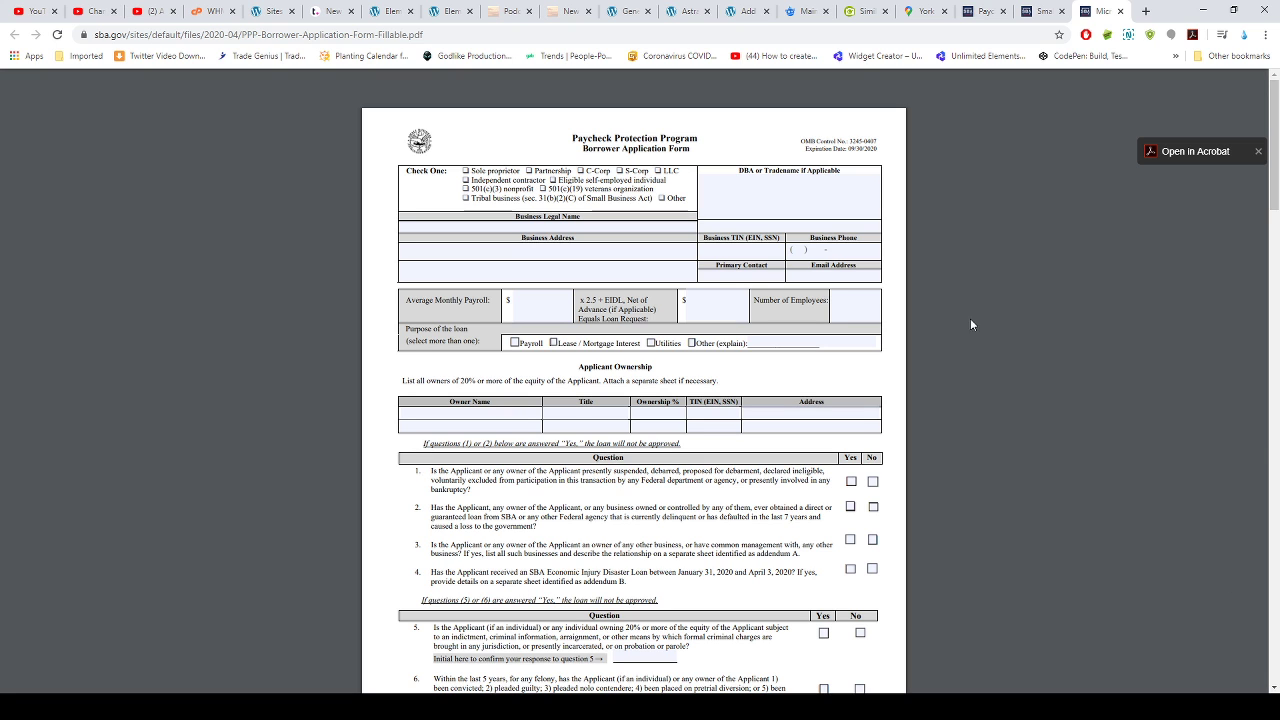
pyautogui.scroll(-3, 974, 326)
pyautogui.scroll(-10, 976, 344)
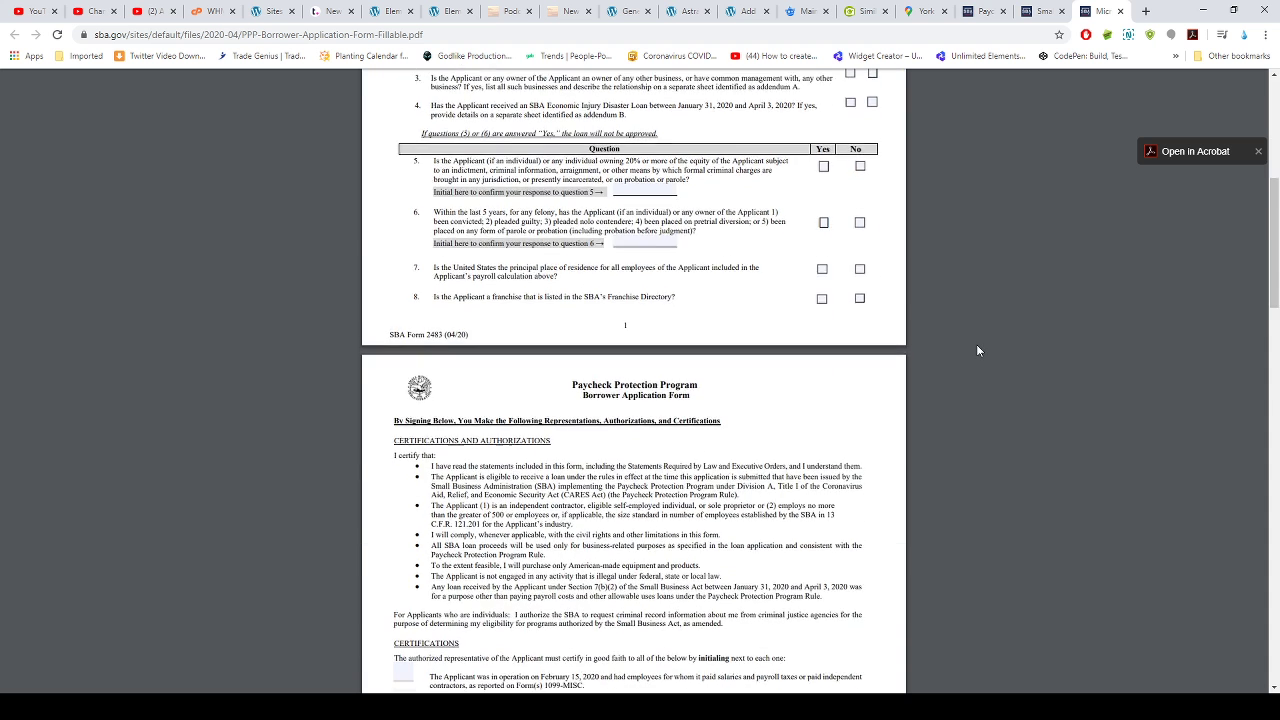
pyautogui.scroll(-10, 975, 348)
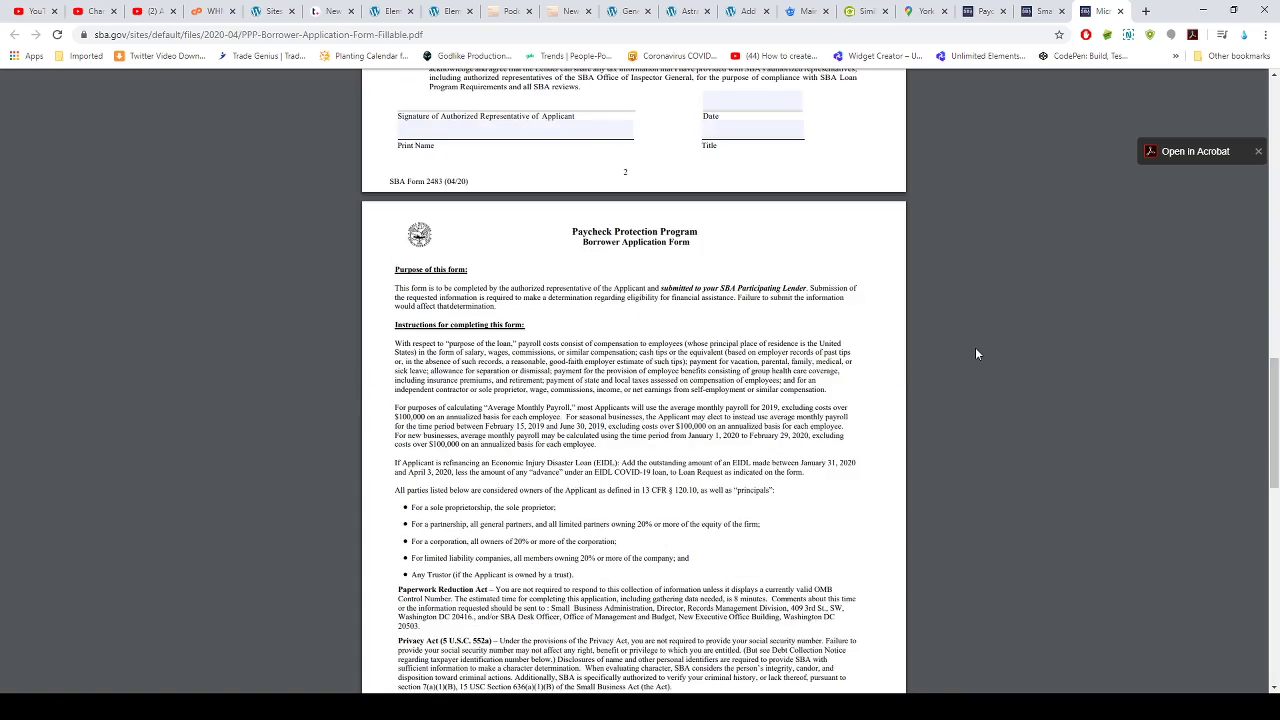
pyautogui.scroll(-3, 976, 350)
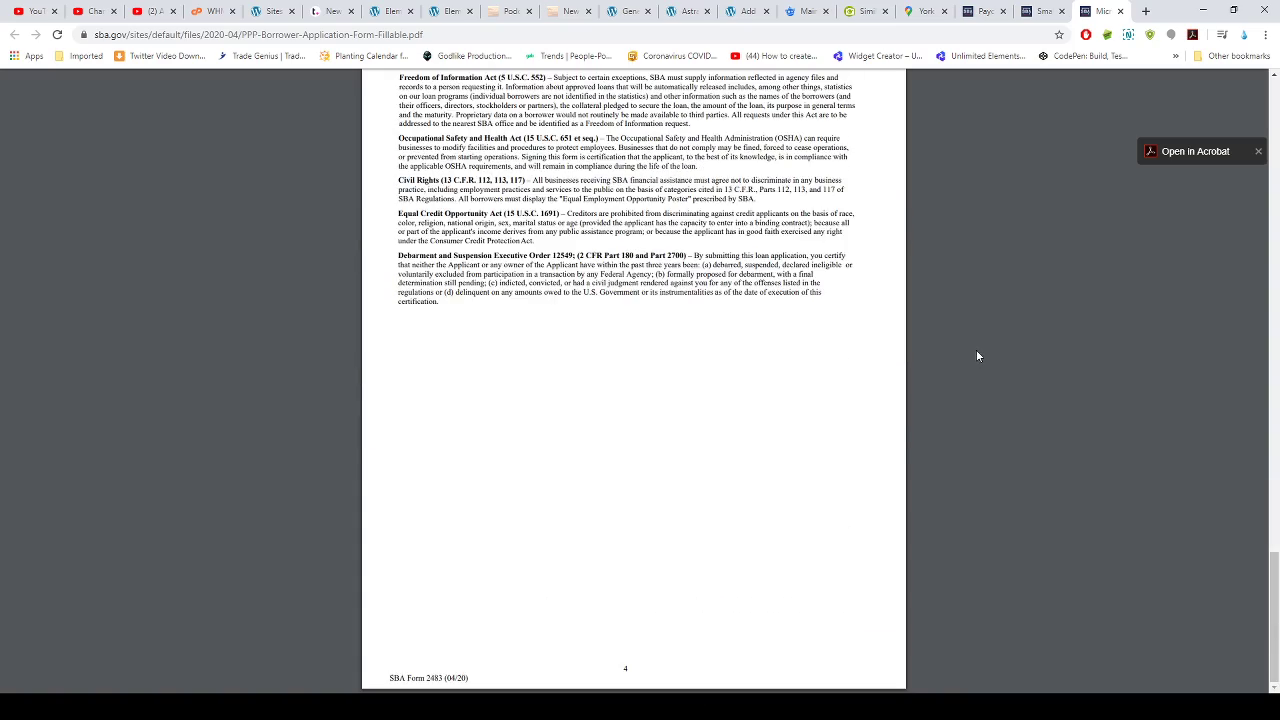
pyautogui.scroll(5, 976, 349)
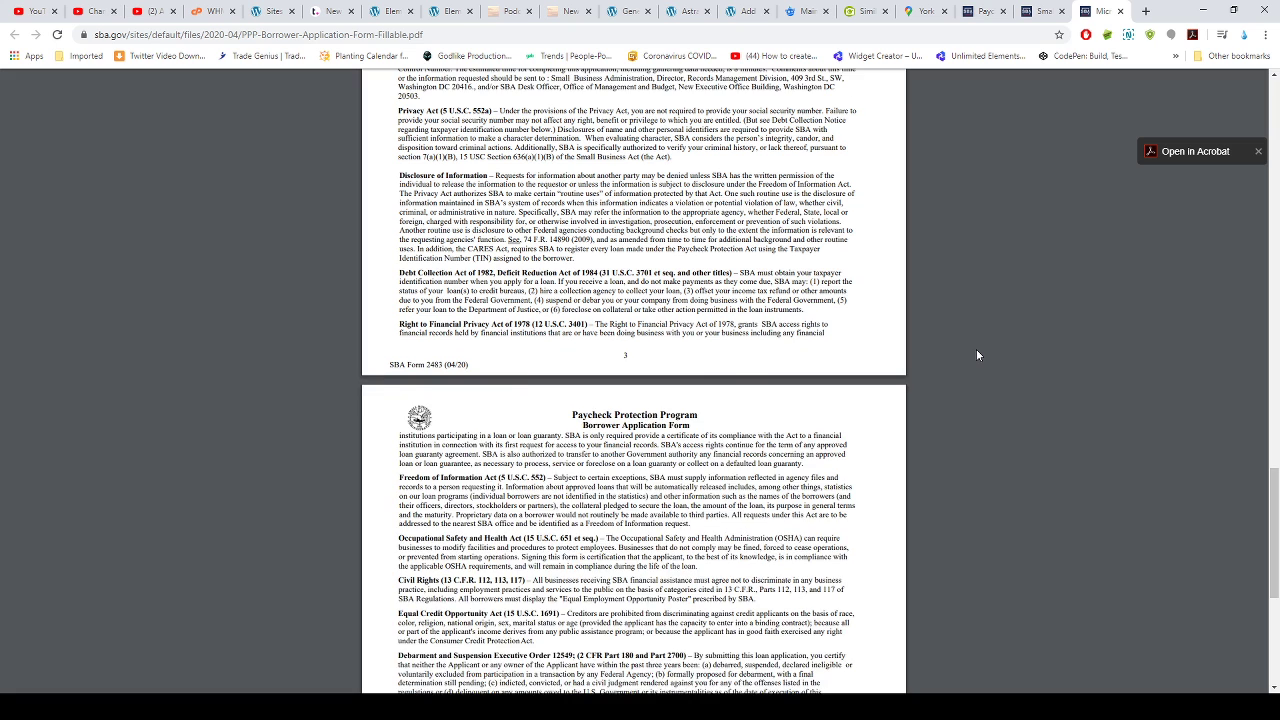
pyautogui.scroll(-4, 652, 457)
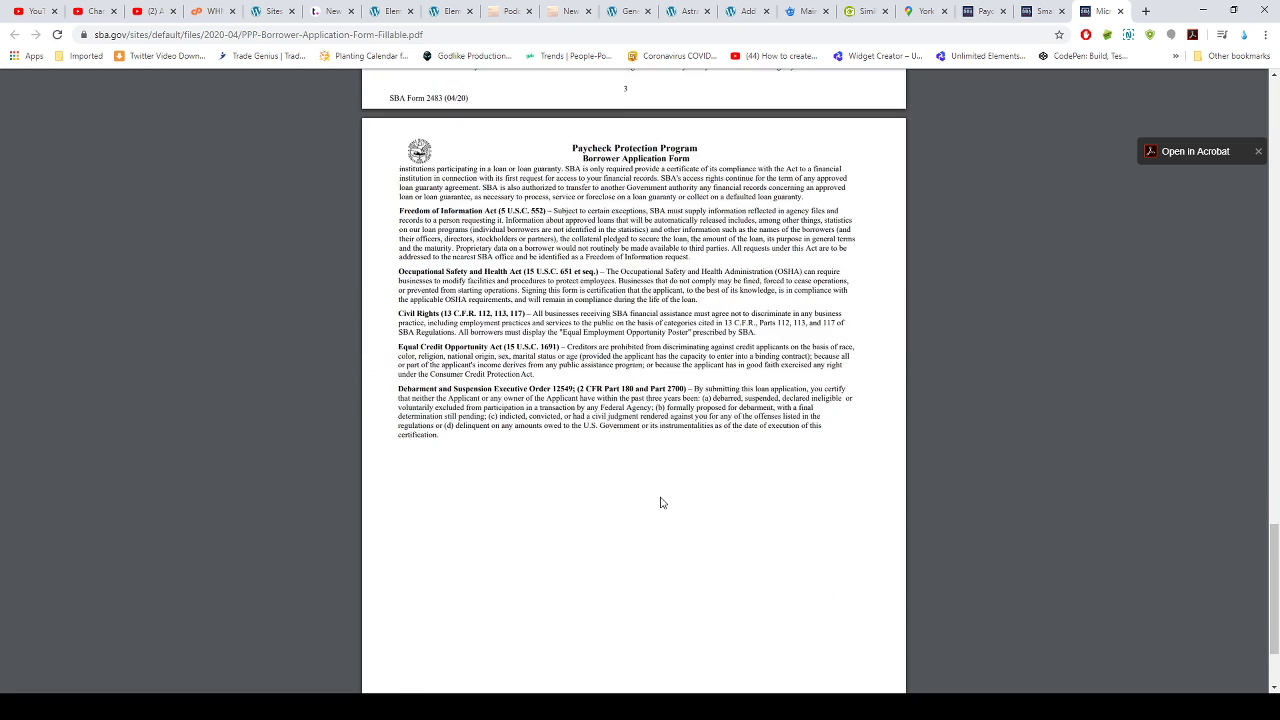
# - Review the form's signature block, certifications and applicant questions, working back to the business details on the first page
pyautogui.scroll(3, 661, 501)
pyautogui.scroll(10, 661, 501)
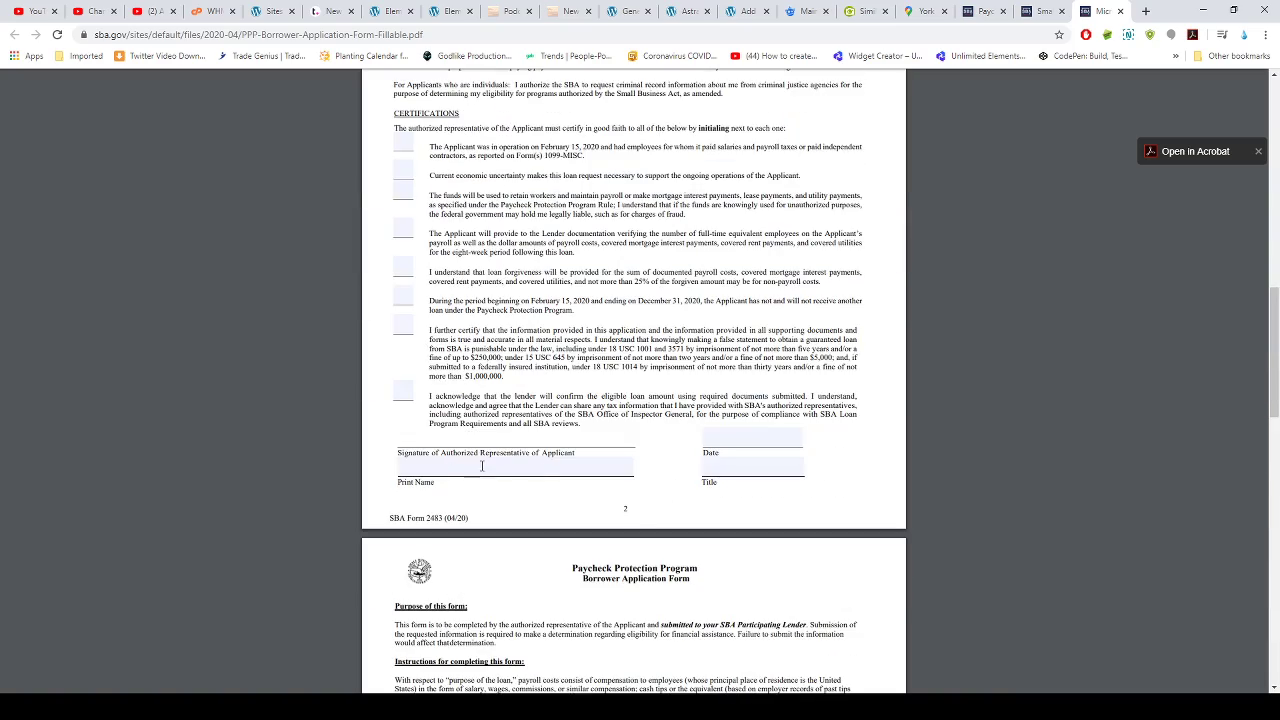
pyautogui.scroll(2, 545, 472)
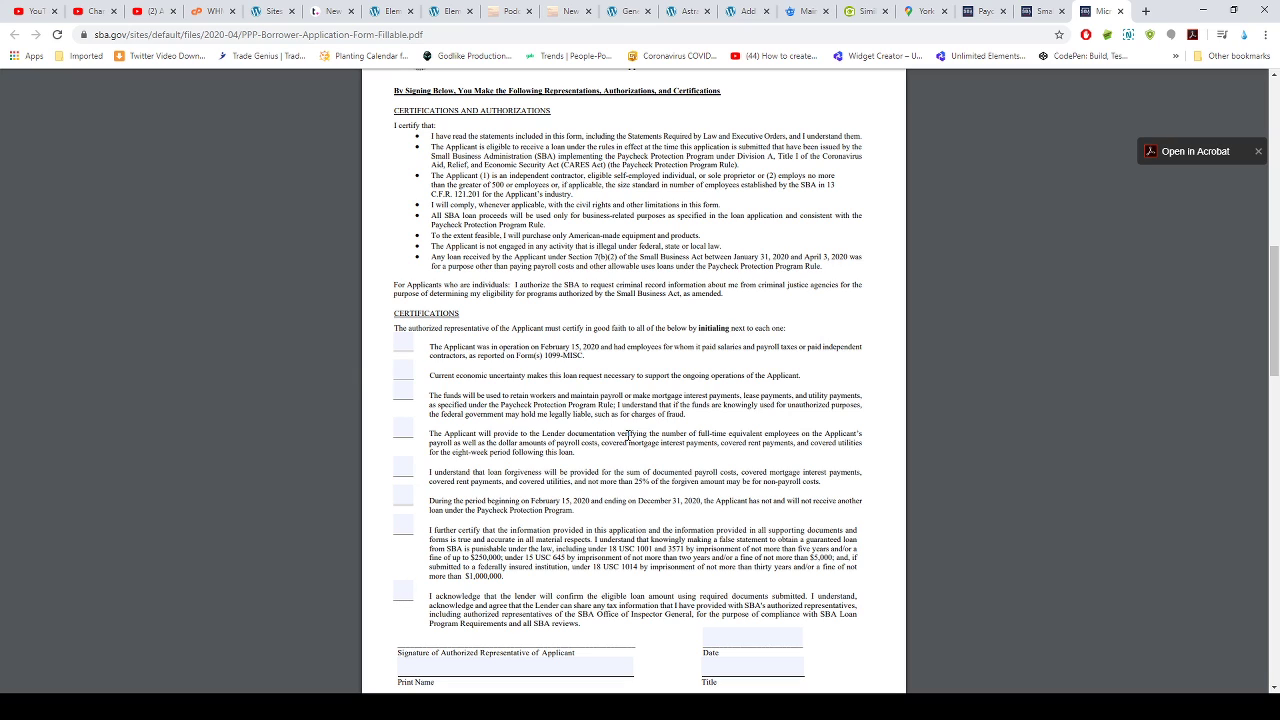
pyautogui.scroll(1, 628, 435)
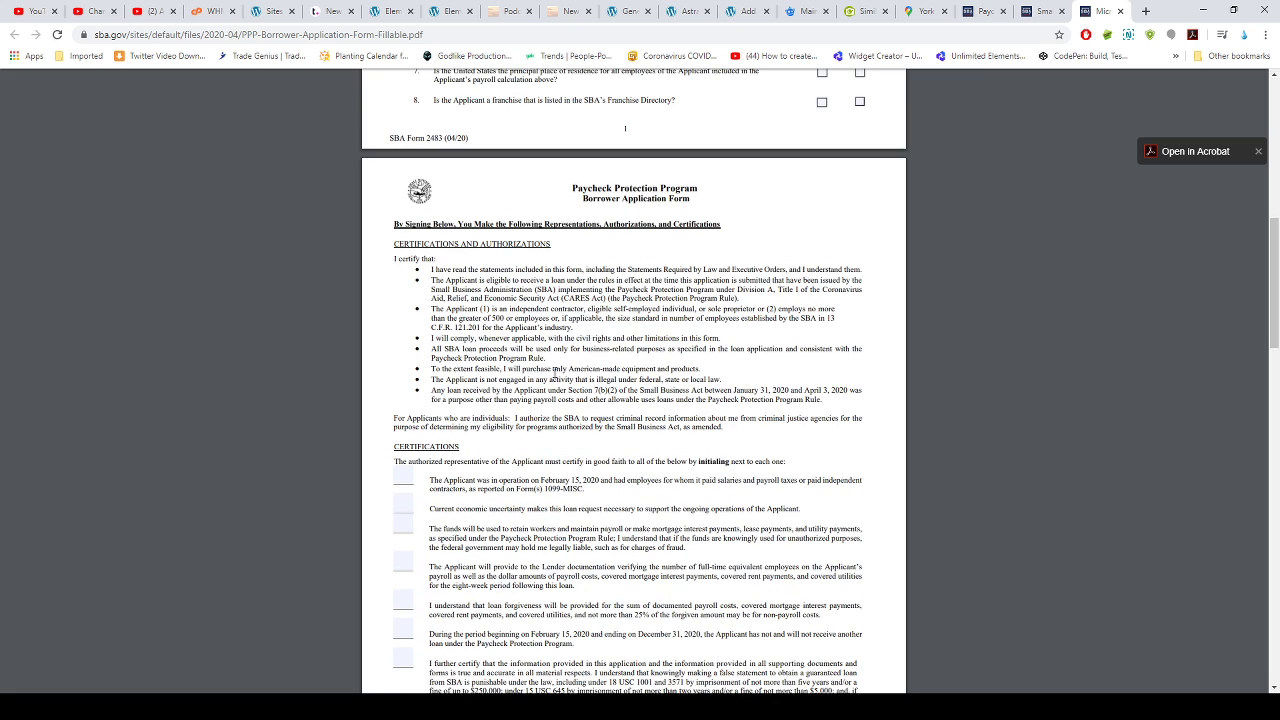
pyautogui.scroll(4, 555, 374)
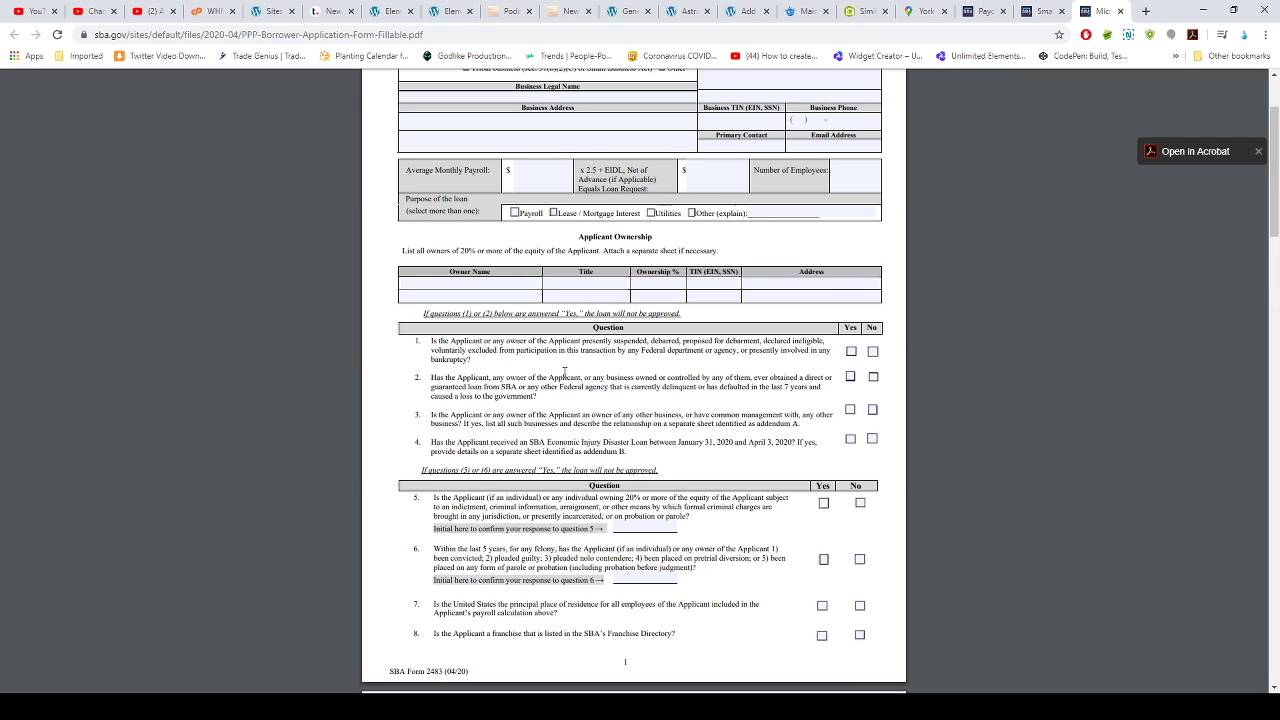
pyautogui.scroll(1, 565, 372)
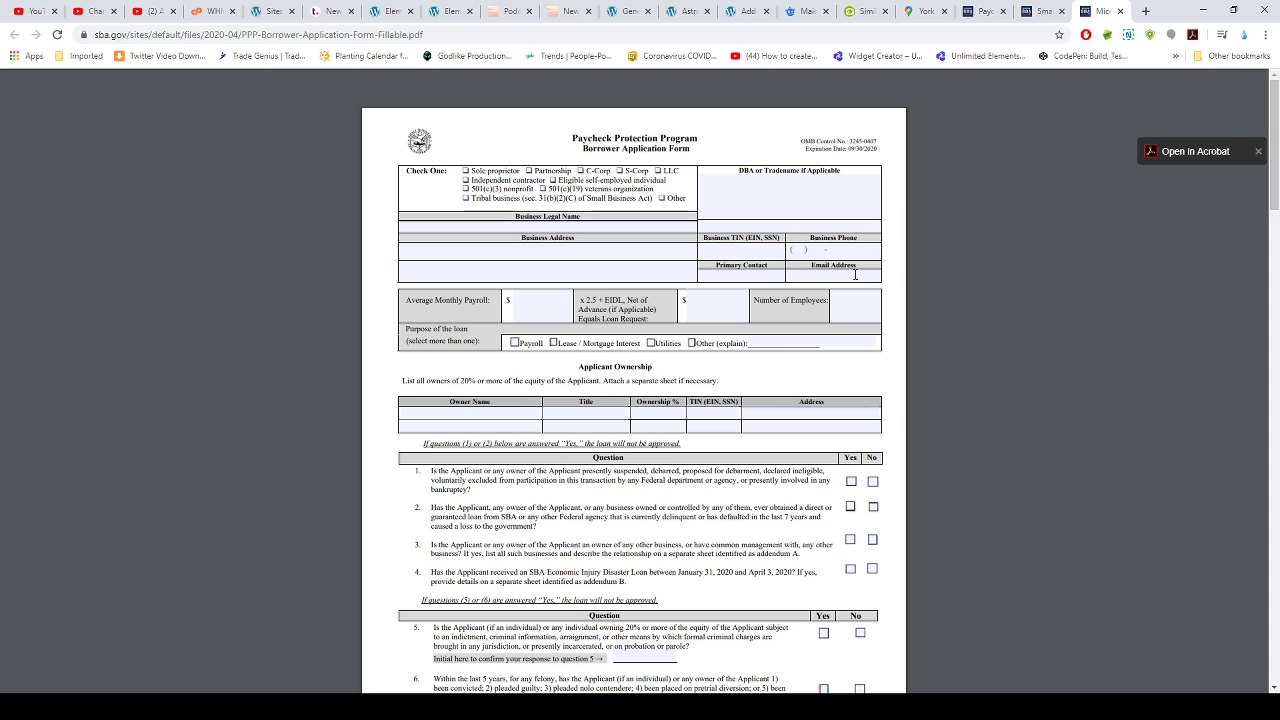
# - Enter 8000 as the average monthly payroll and mark the applicant as an eligible self-employed individual
pyautogui.click(536, 308)
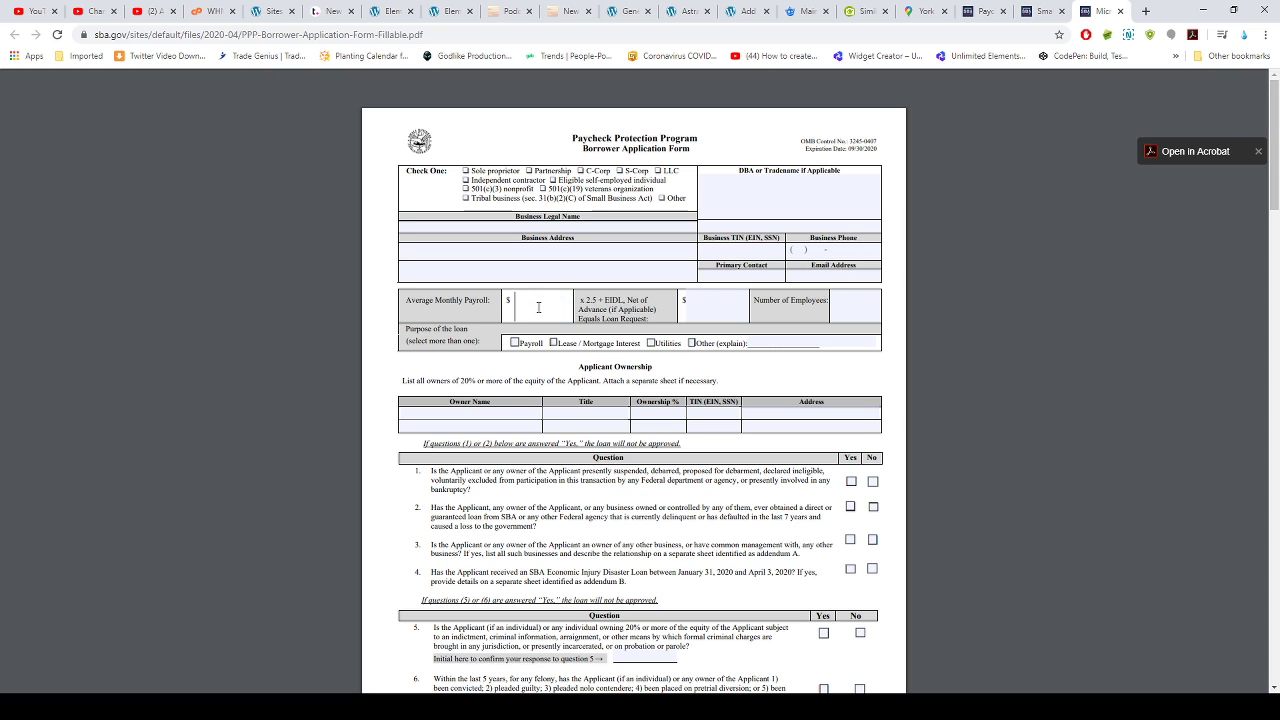
pyautogui.write('8000')
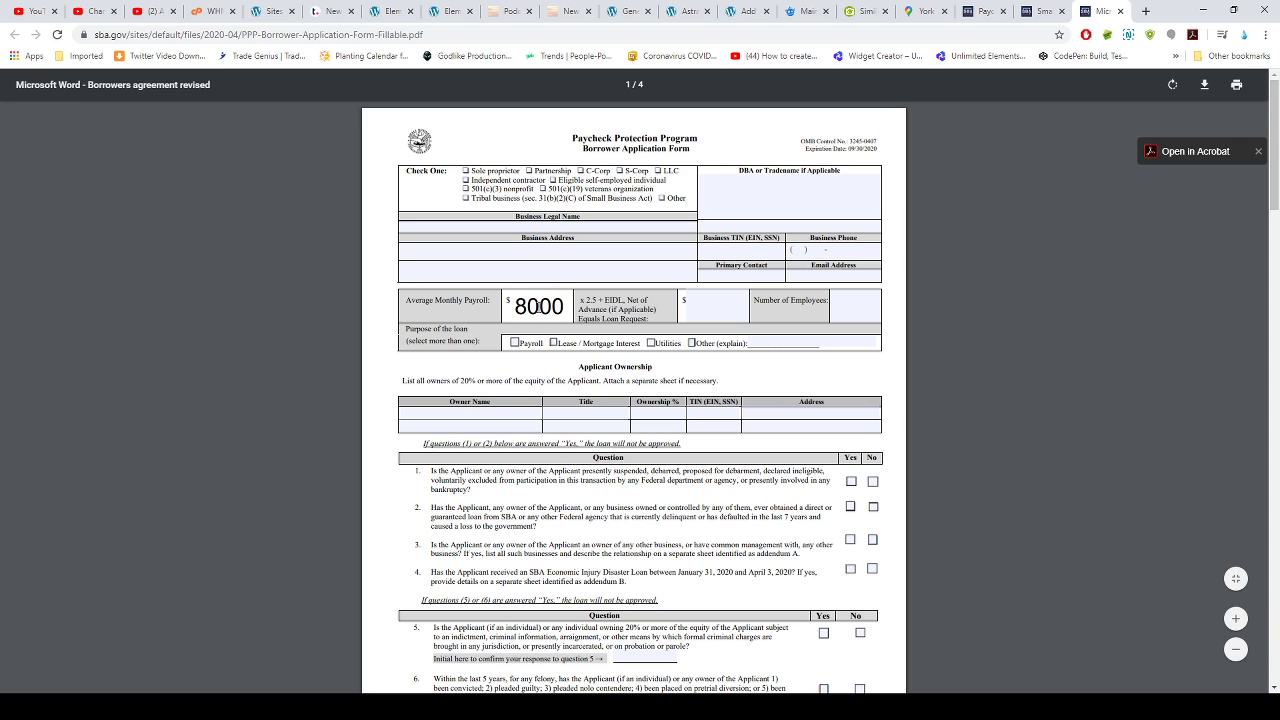
pyautogui.click(693, 306)
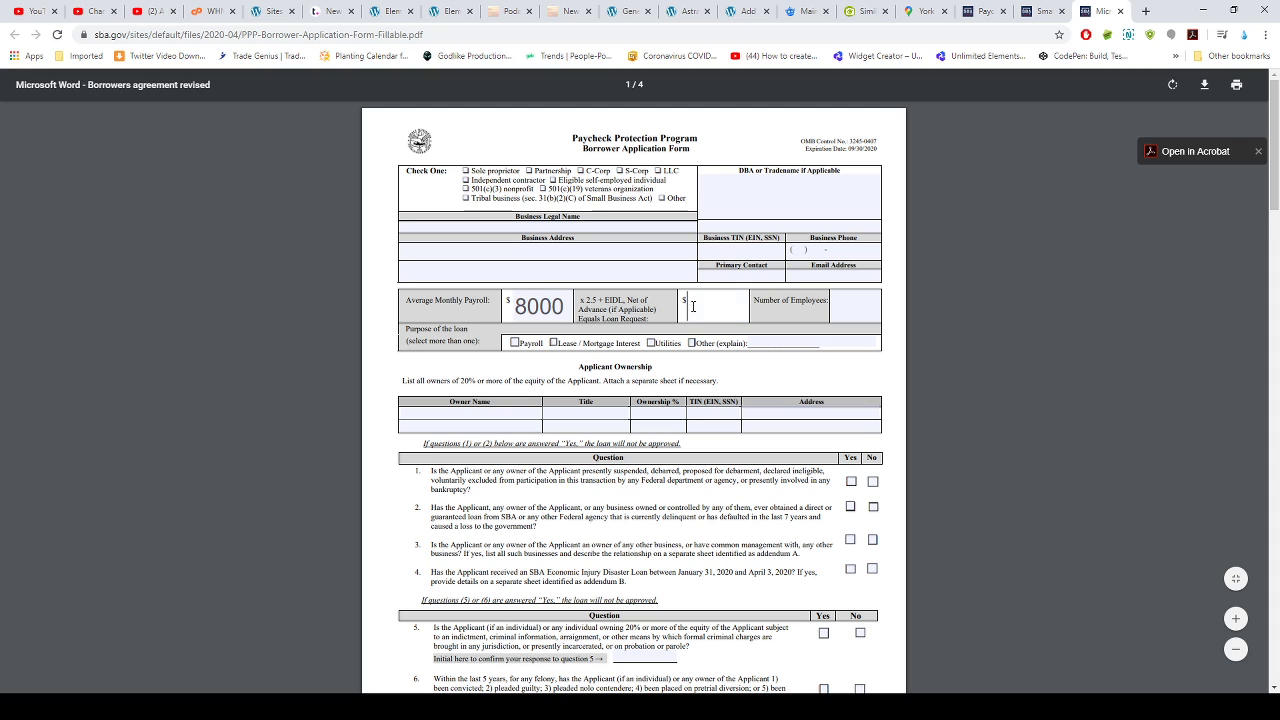
pyautogui.click(552, 180)
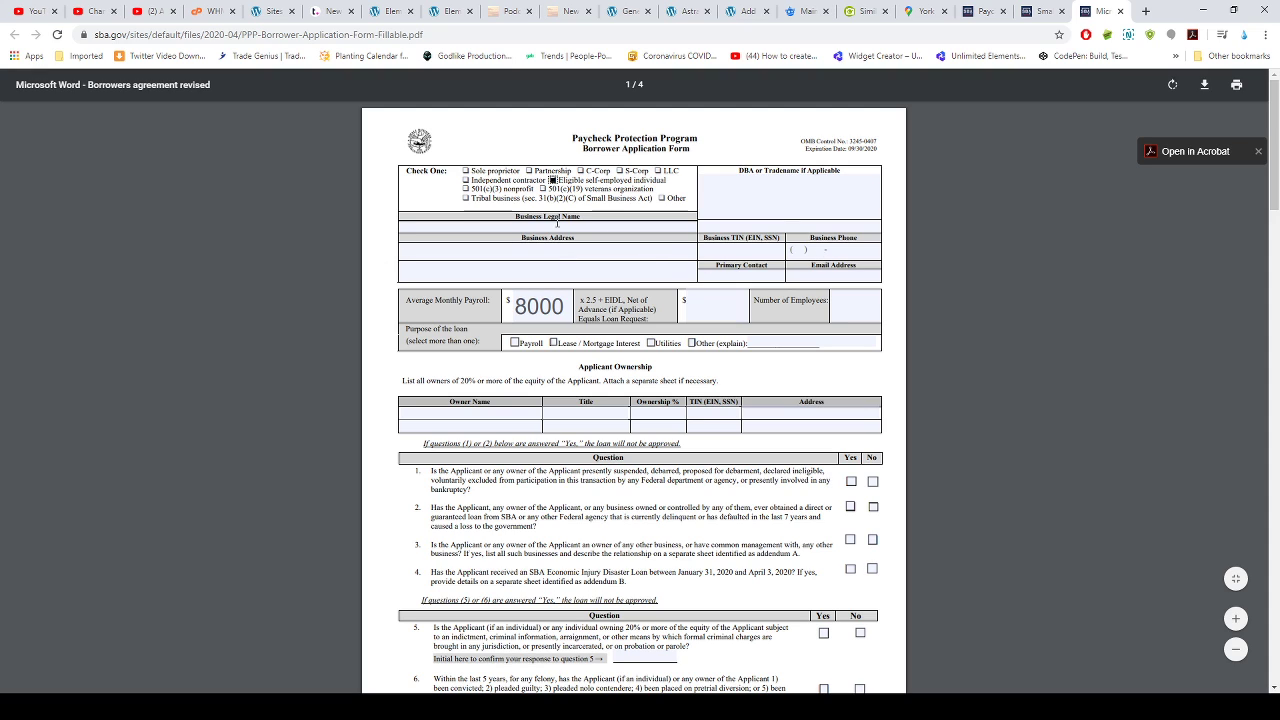
pyautogui.click(545, 223)
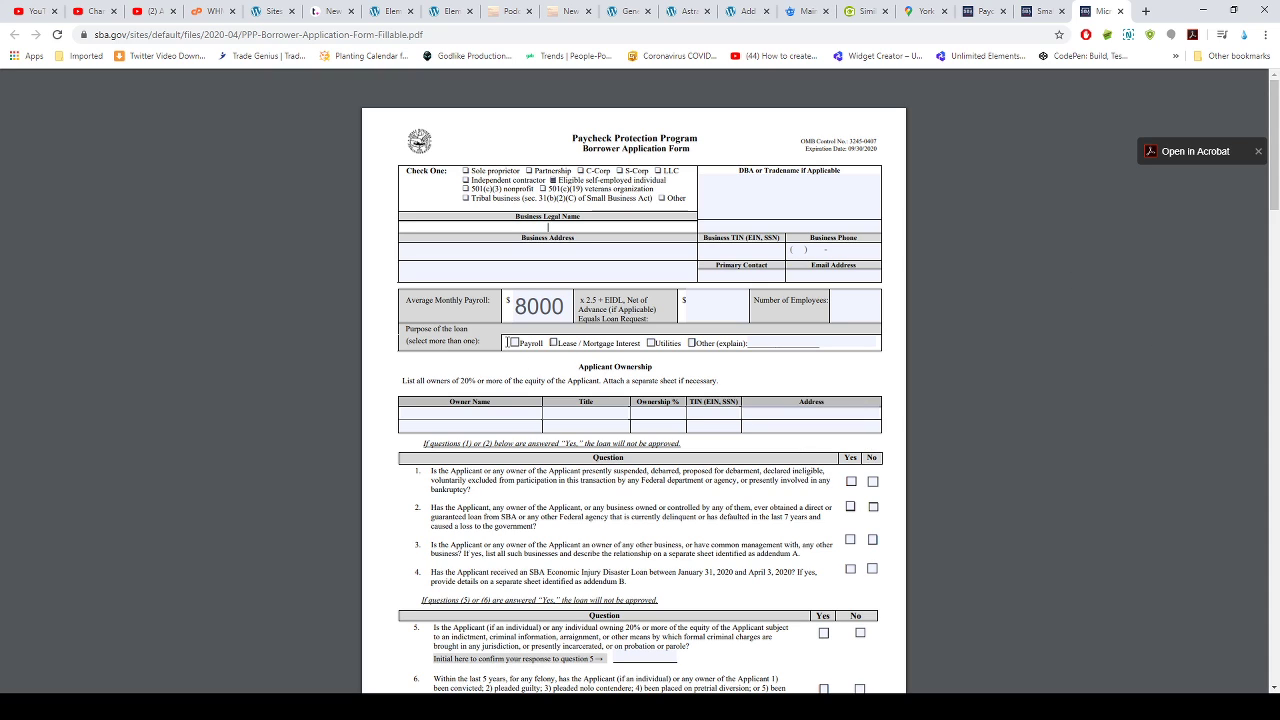
# - Select Payroll, Lease / Mortgage Interest, Utilities and Other as the purposes of the loan
pyautogui.click(514, 343)
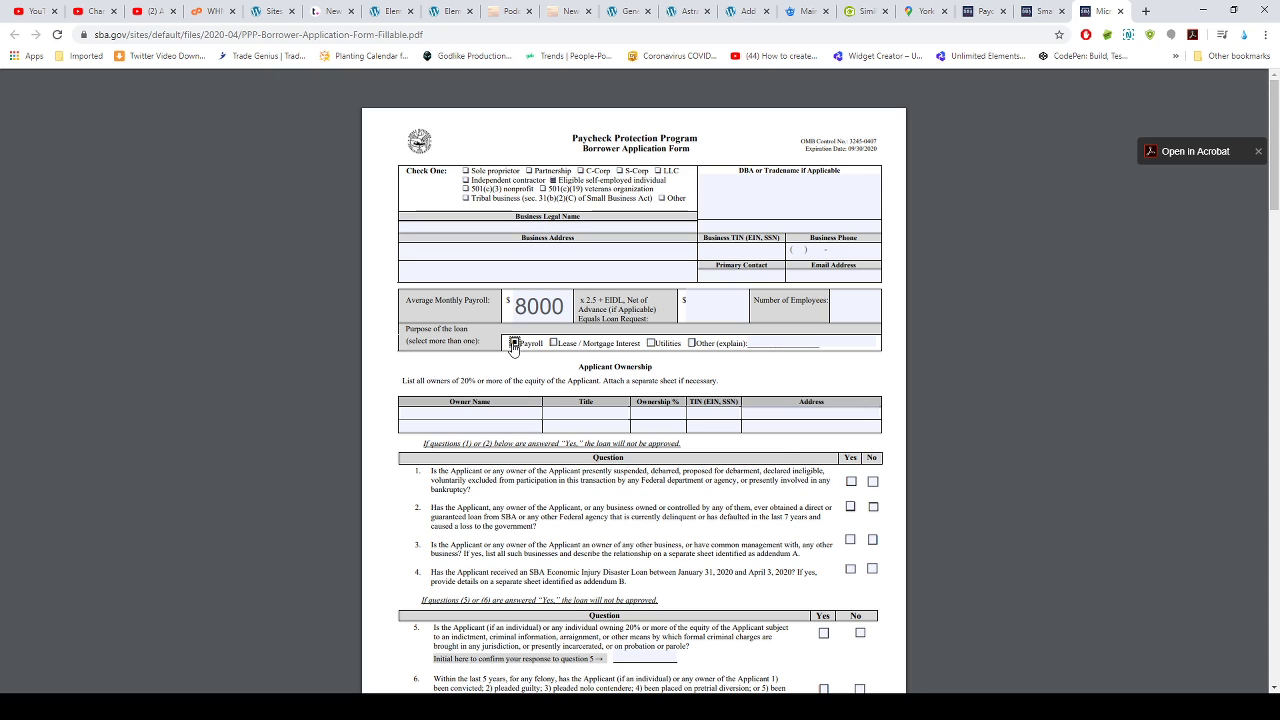
pyautogui.click(651, 344)
pyautogui.click(553, 344)
pyautogui.click(691, 345)
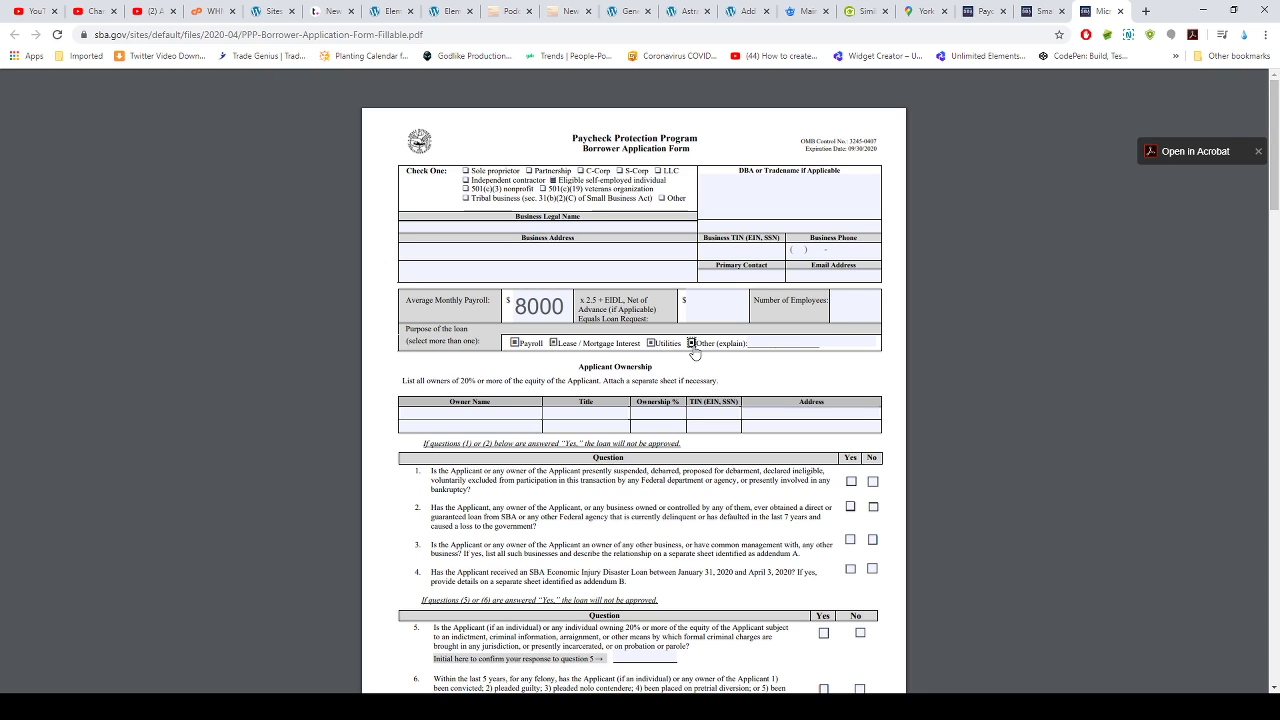